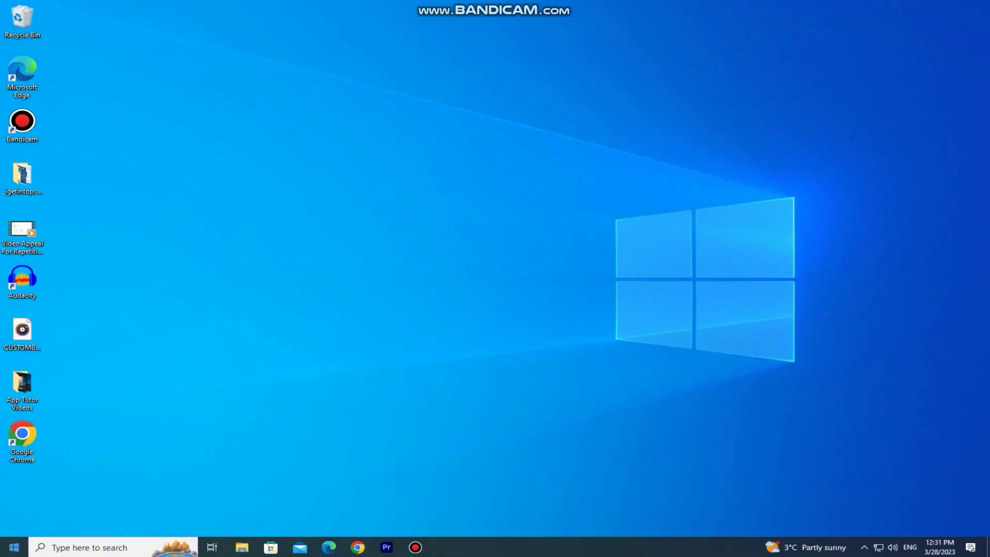
Open Settings > System > About to read the device and Windows specifications, then open Rename your PC
key(super)
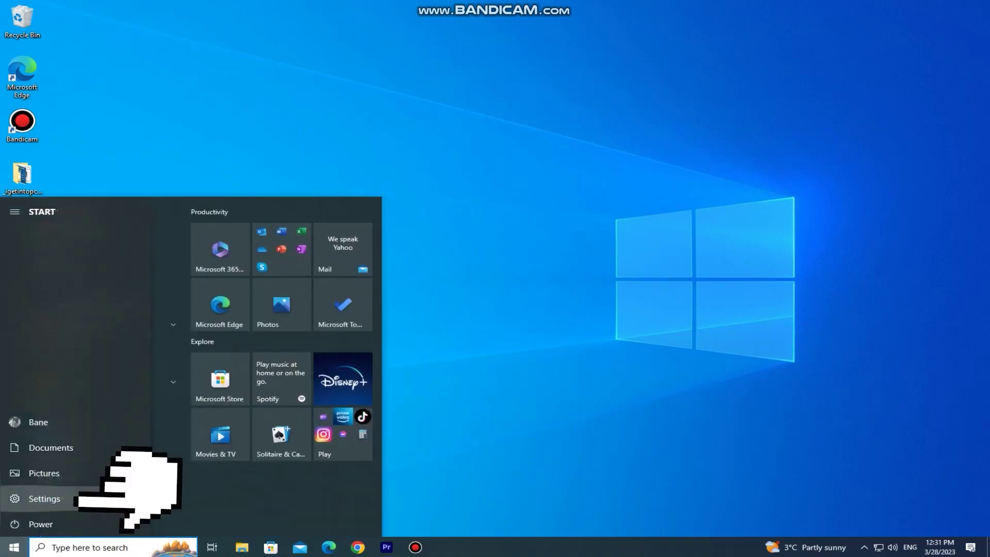
click(31, 499)
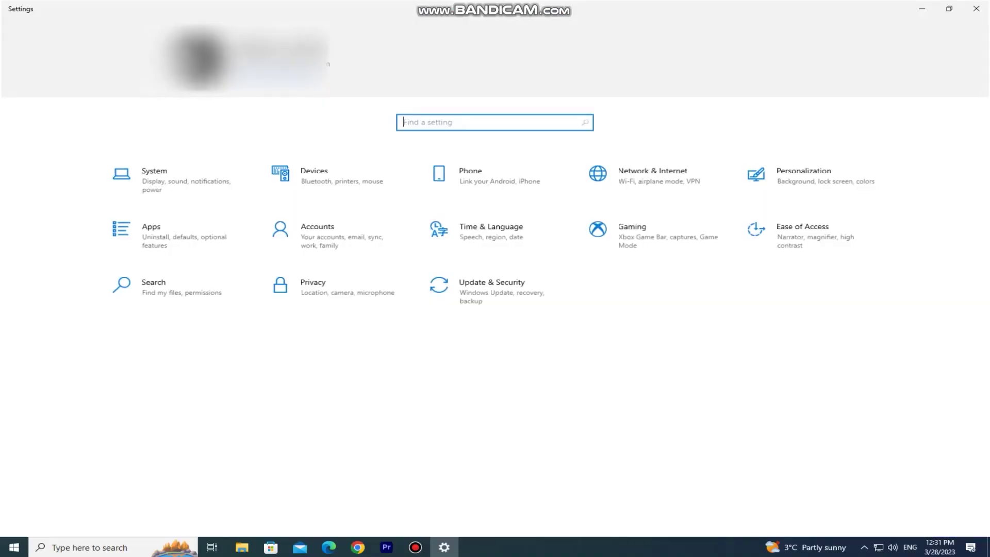
click(186, 191)
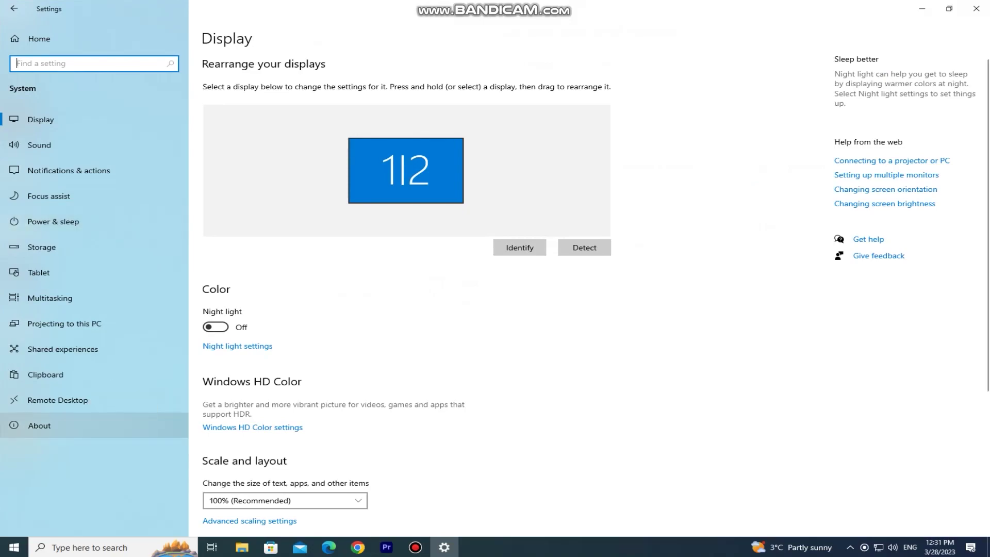
click(58, 424)
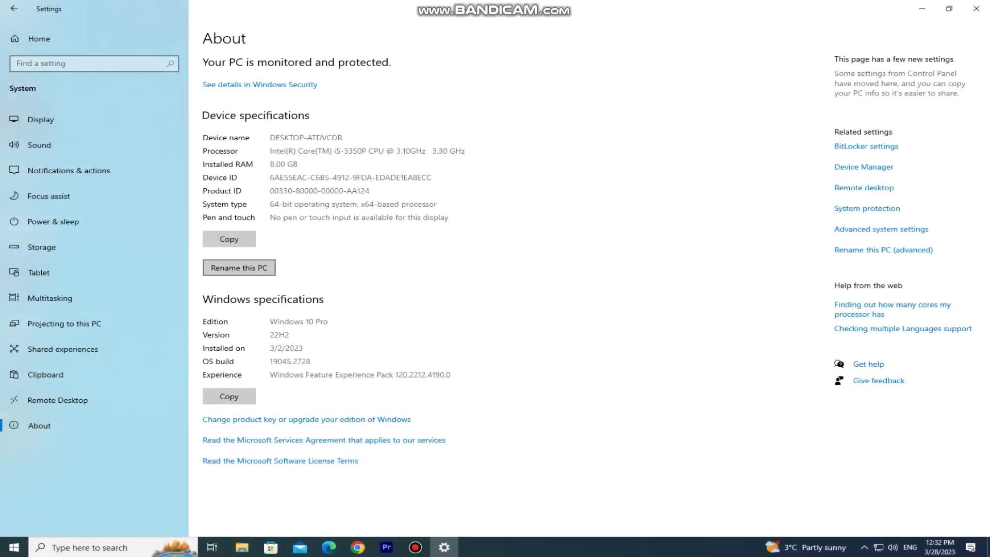
click(239, 267)
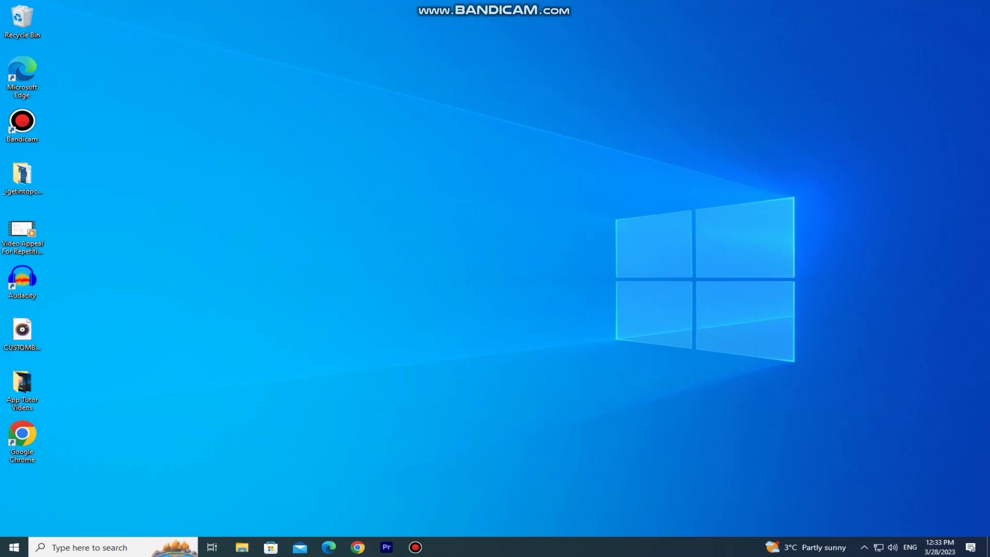
Launch System Information from the taskbar search and scroll through its System Summary
click(89, 547)
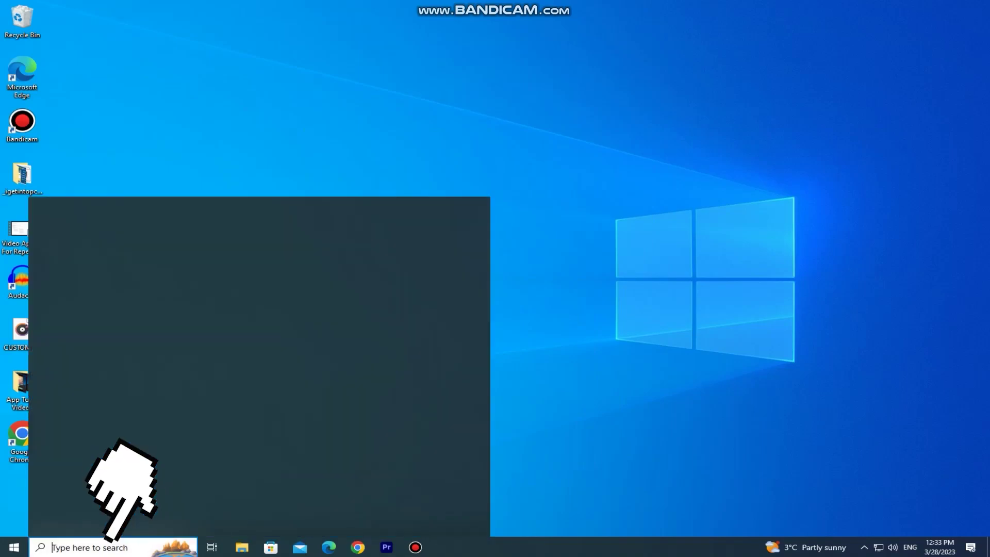
text(system)
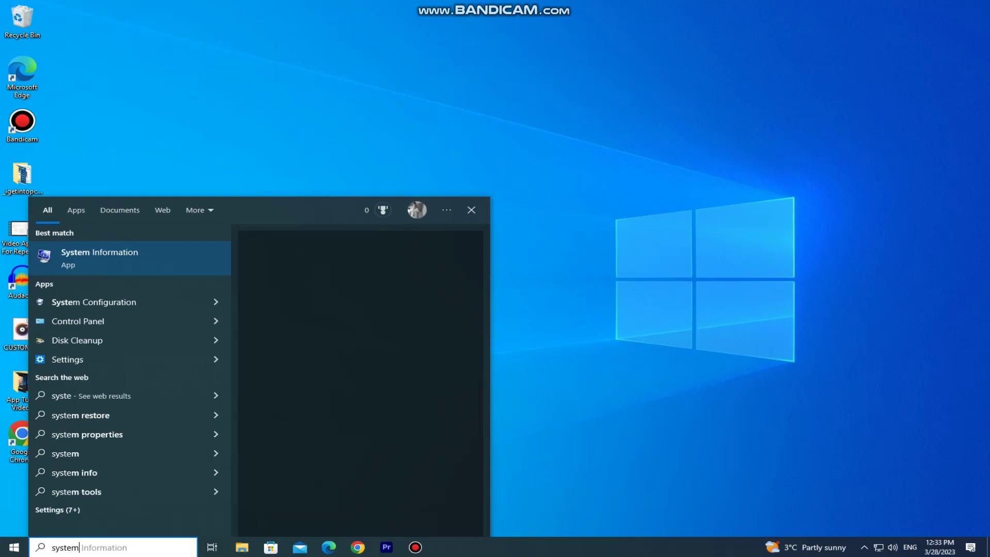
text( information)
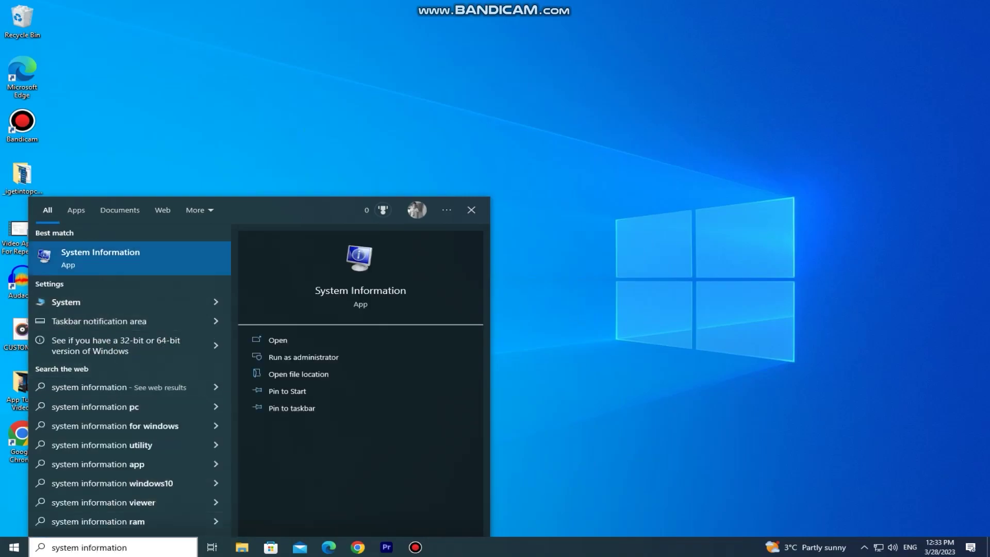
key(Return)
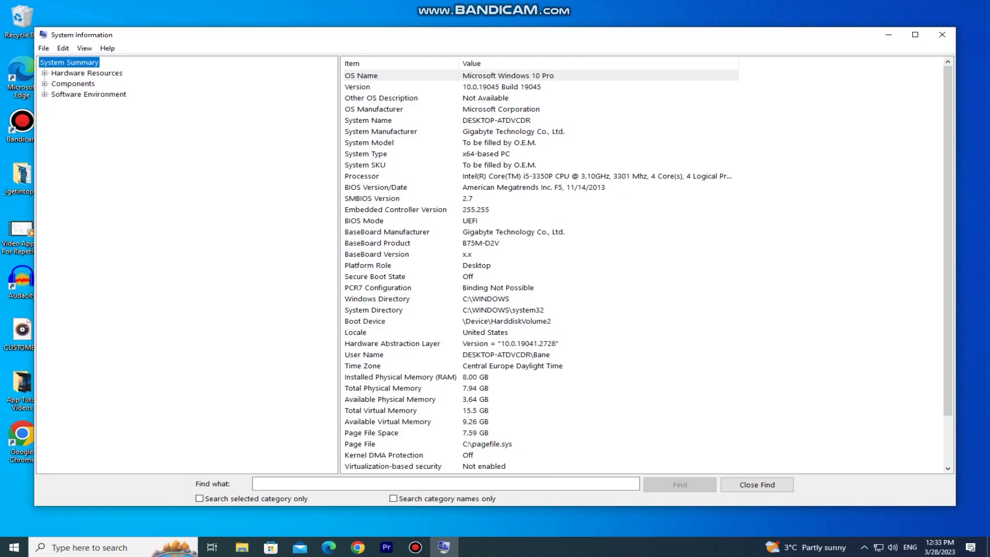
scroll(644, 268, down, 2)
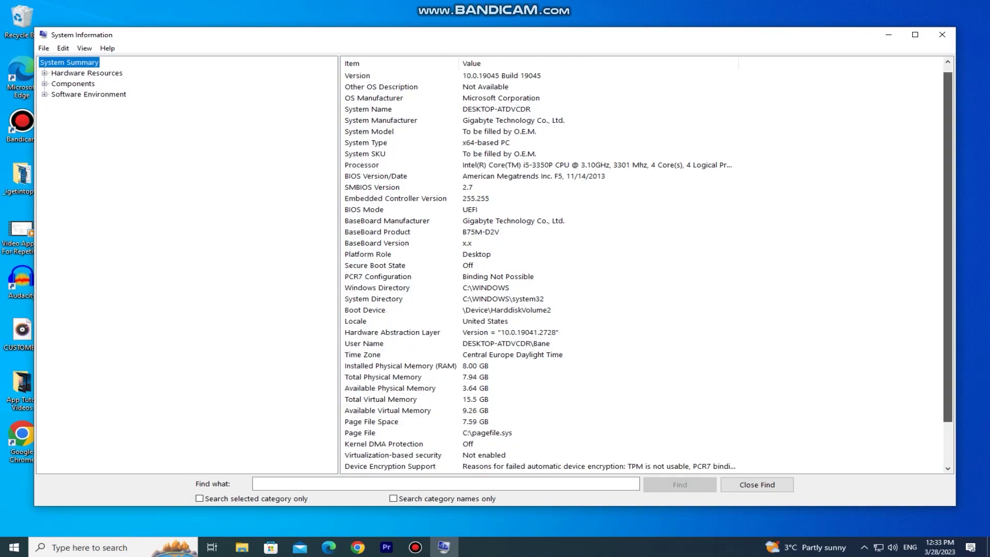
scroll(645, 268, down, 1)
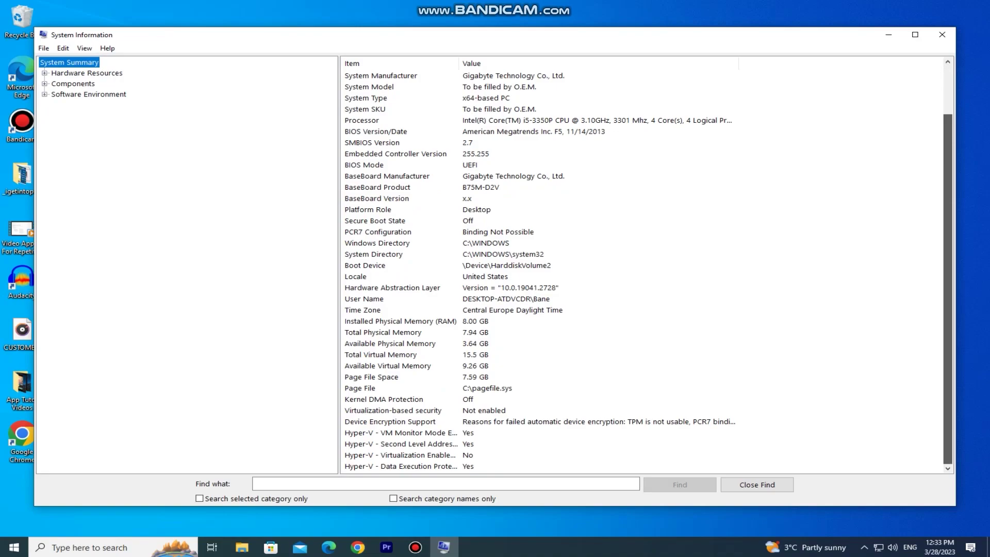
scroll(645, 268, up, 2)
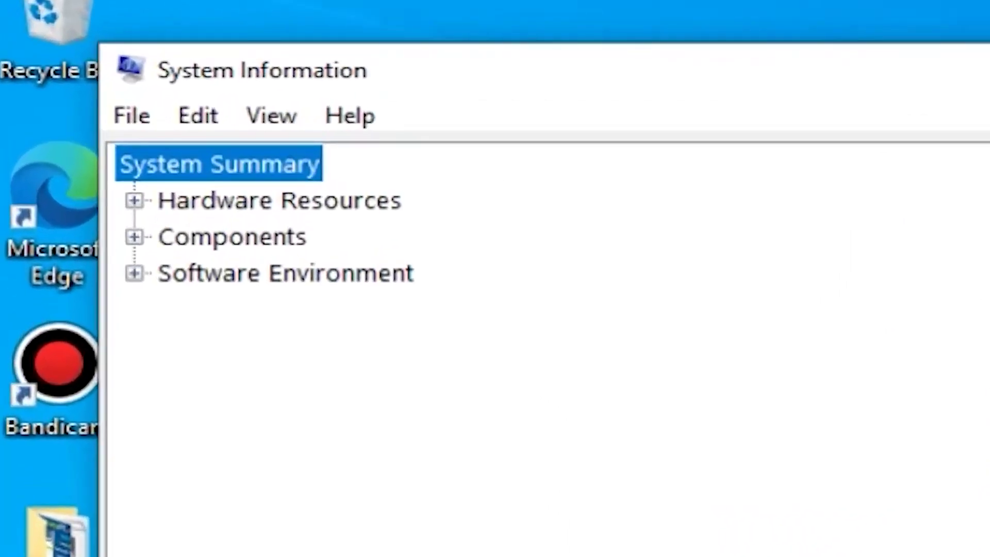
View the Hardware Resources Memory list and the Components Display details of the graphics card
click(134, 200)
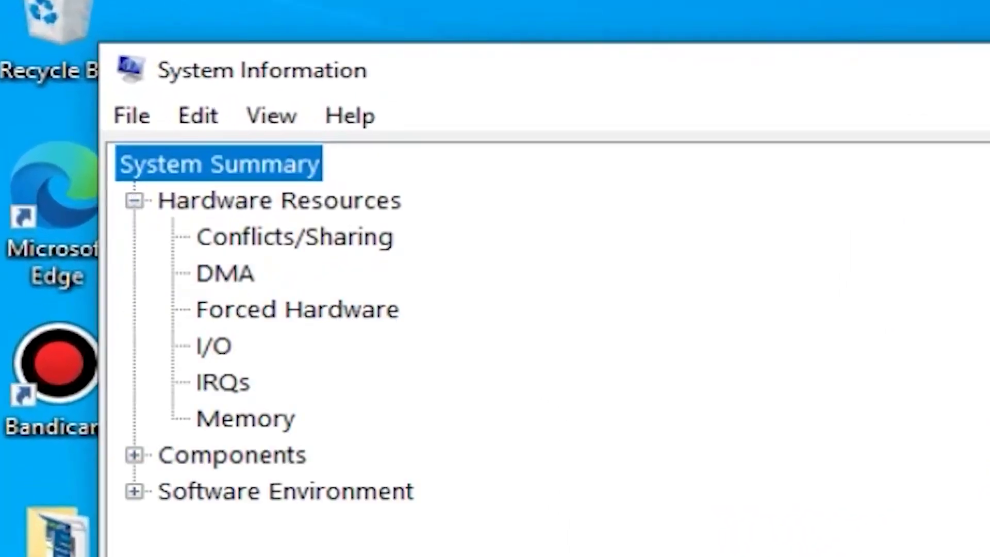
click(246, 418)
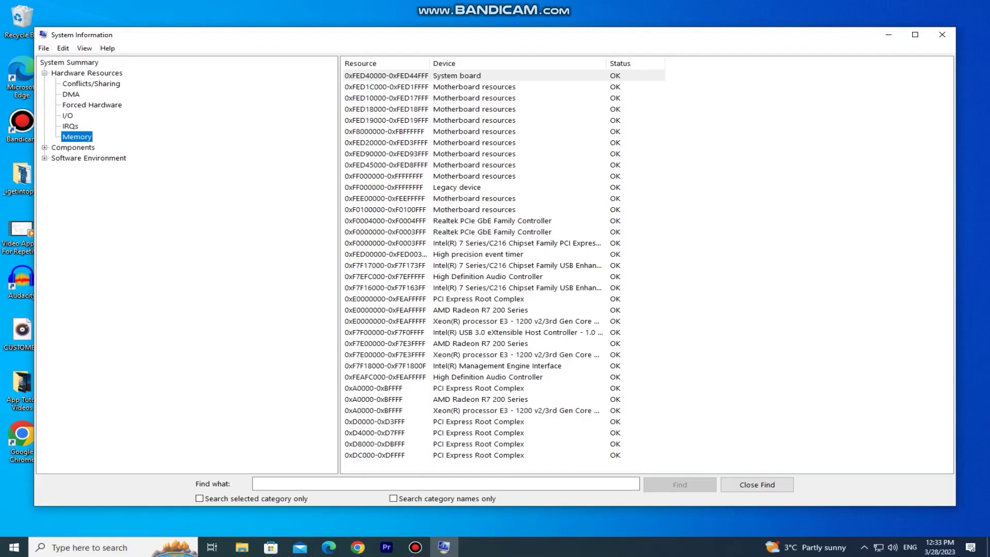
click(45, 147)
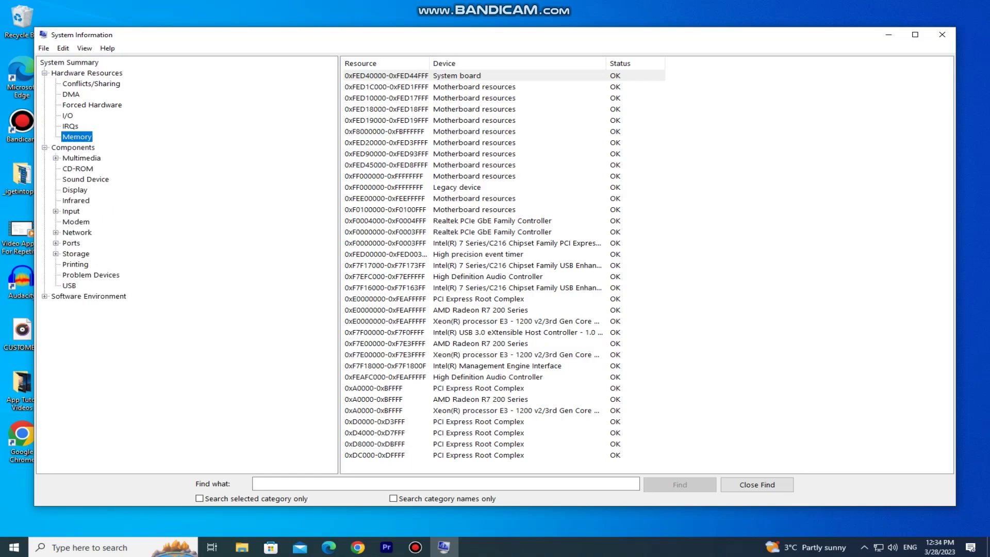
click(75, 189)
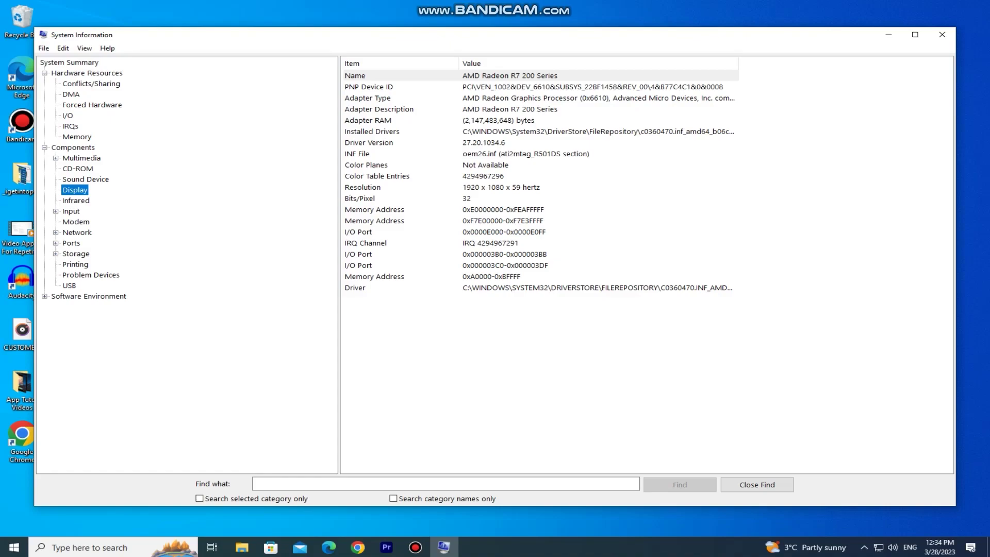
Show Storage > Drives and scroll through each local disk's size and free space
click(76, 254)
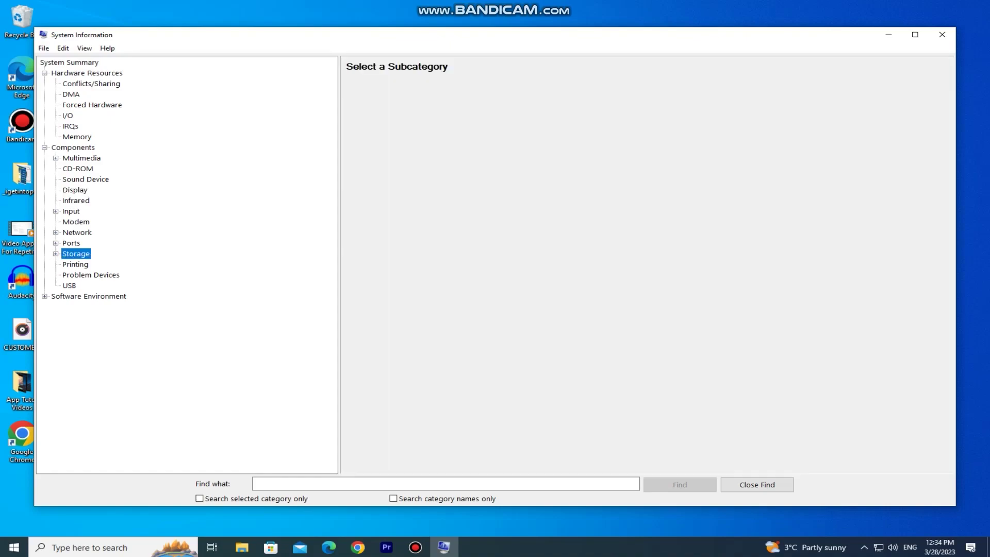
click(84, 264)
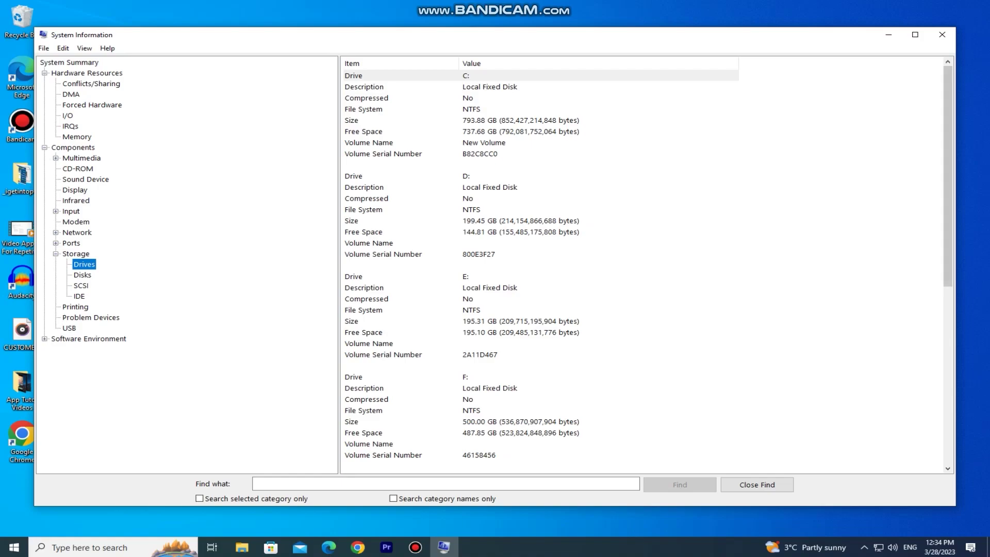
scroll(645, 268, down, 2)
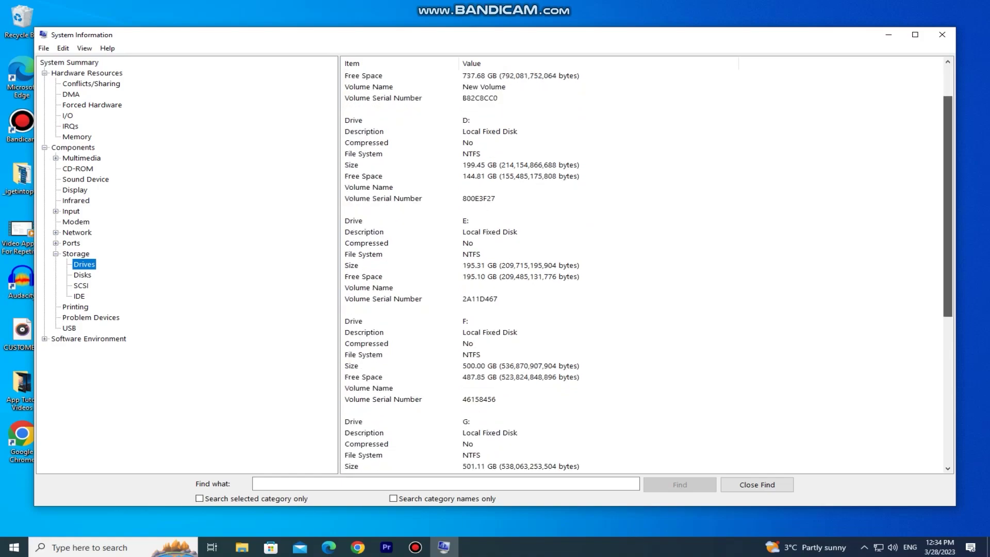
scroll(644, 268, down, 4)
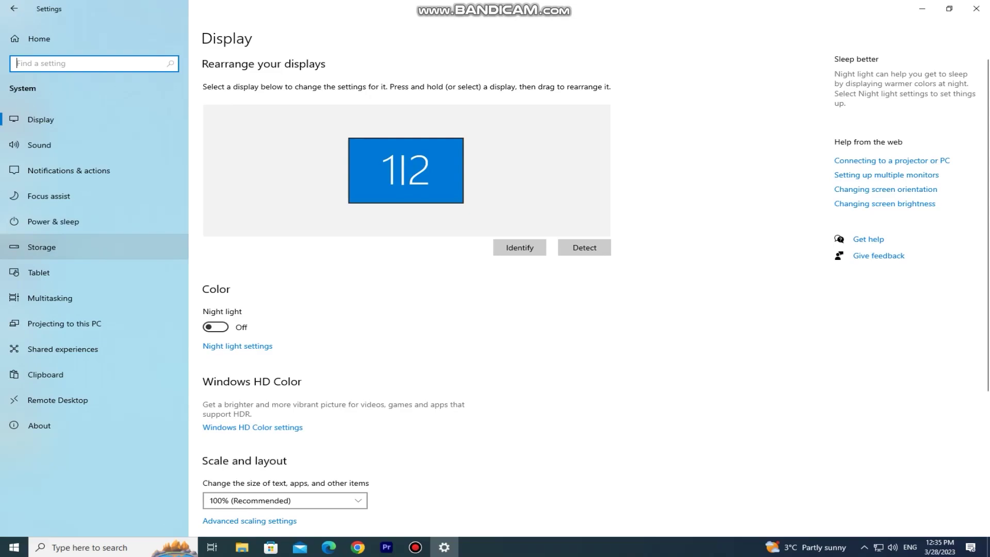
Open Storage settings, expand all usage categories for New Volume (C:), and scroll through them
click(41, 247)
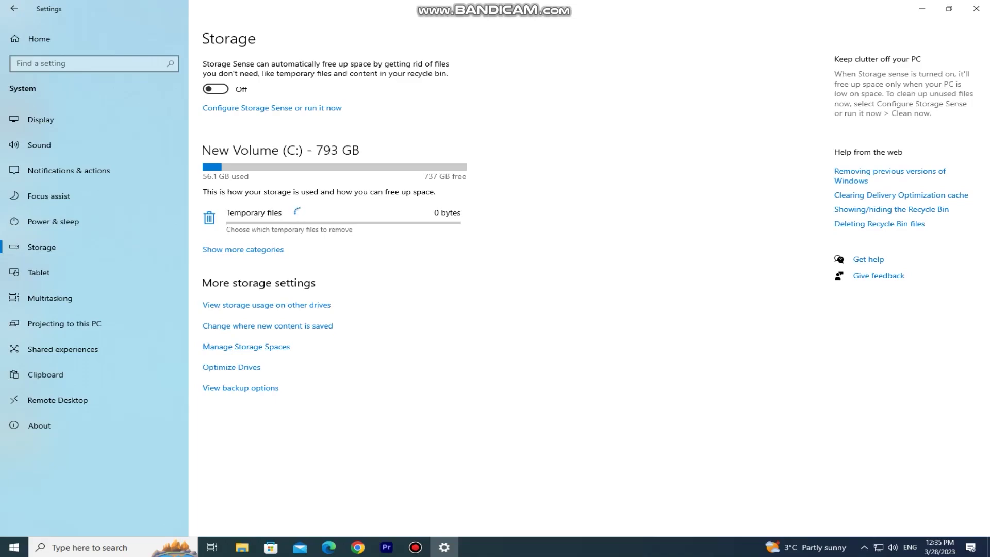
click(243, 249)
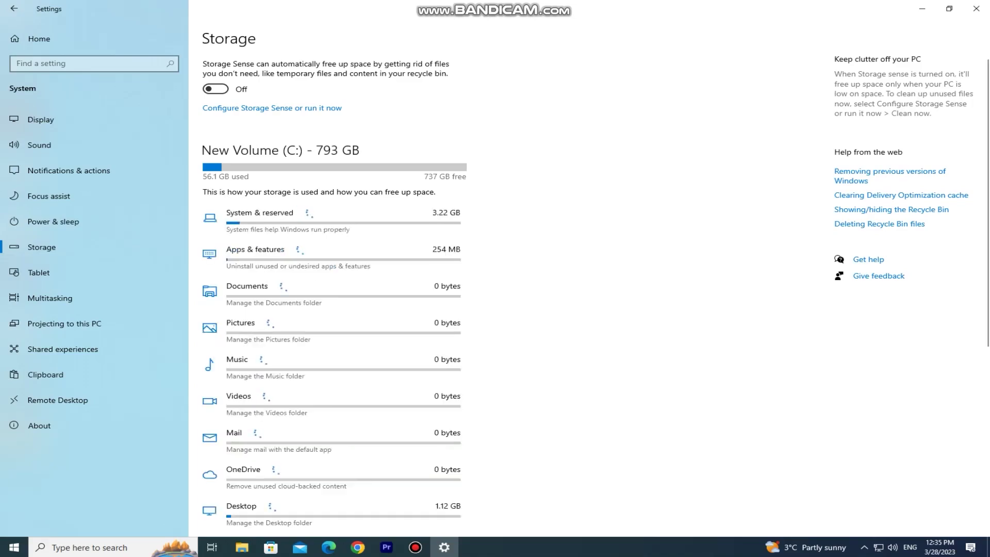
scroll(596, 291, down, 2)
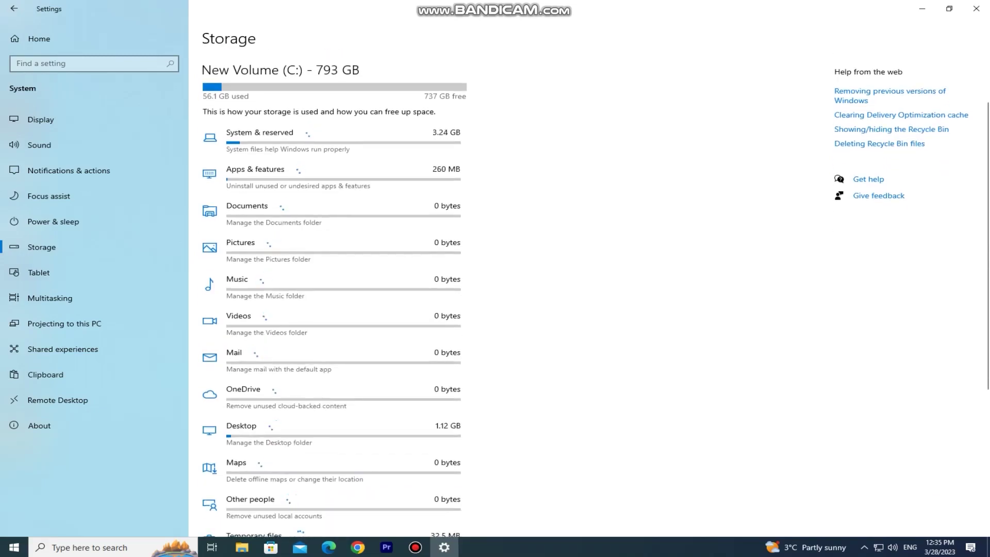
scroll(595, 292, down, 2)
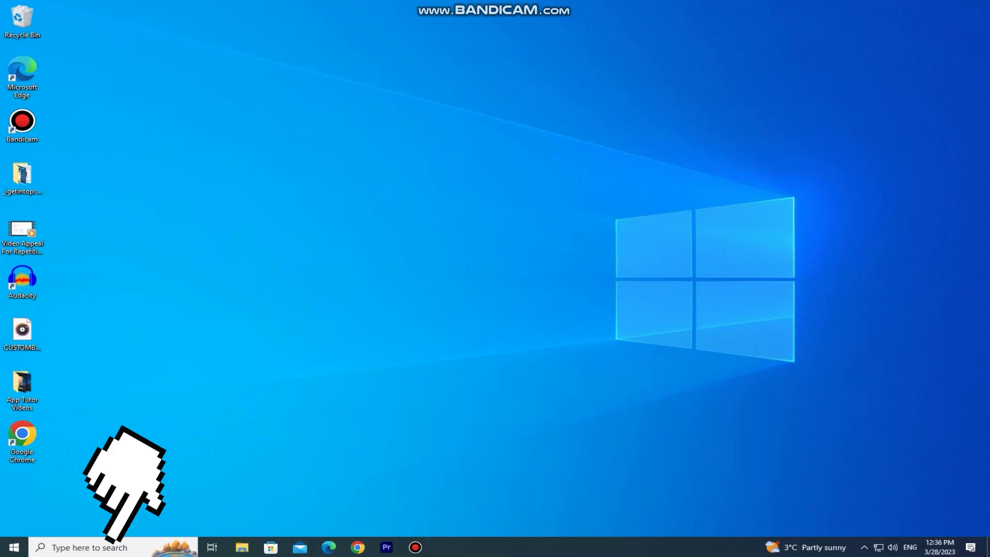
Search for 'command pro' and launch Command Prompt
click(82, 547)
text(command pro)
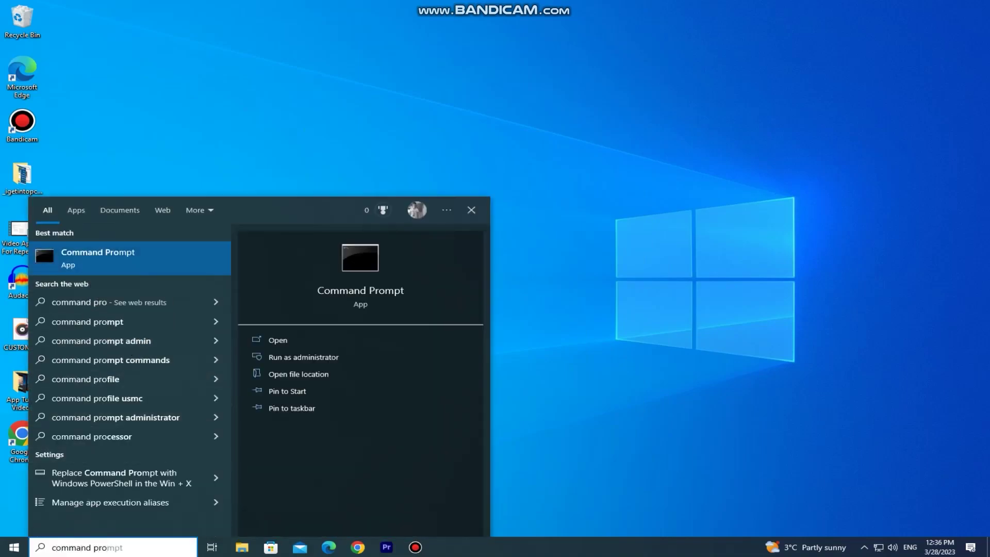
key(Escape)
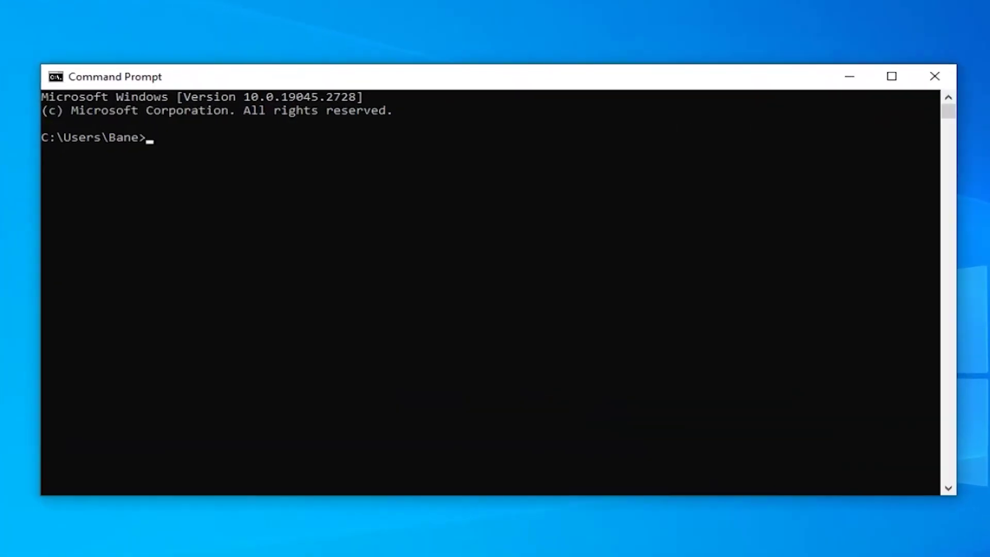
Run systeminfo.exe and scroll through its OS, processor, BIOS and memory report
text(systemi)
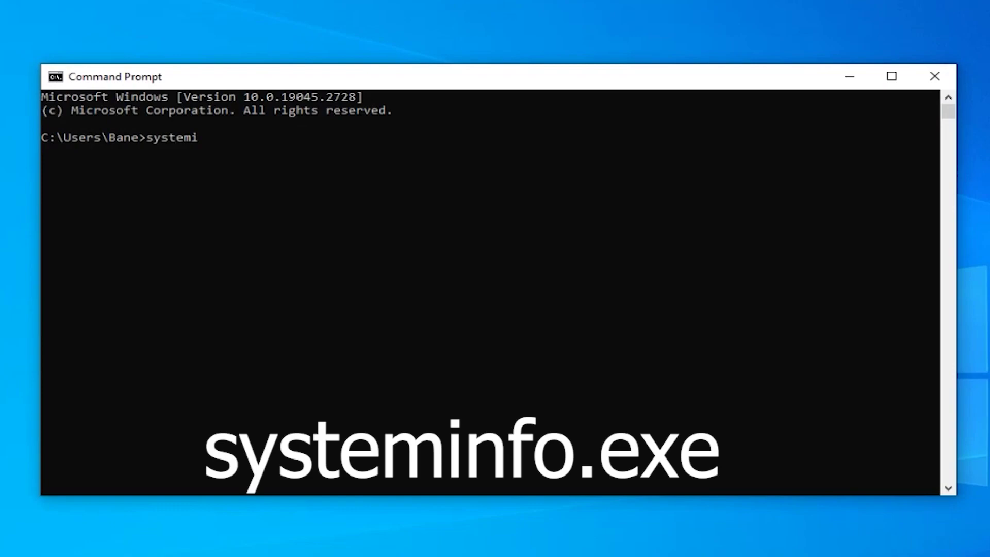
text(nfo.exe)
key(Return)
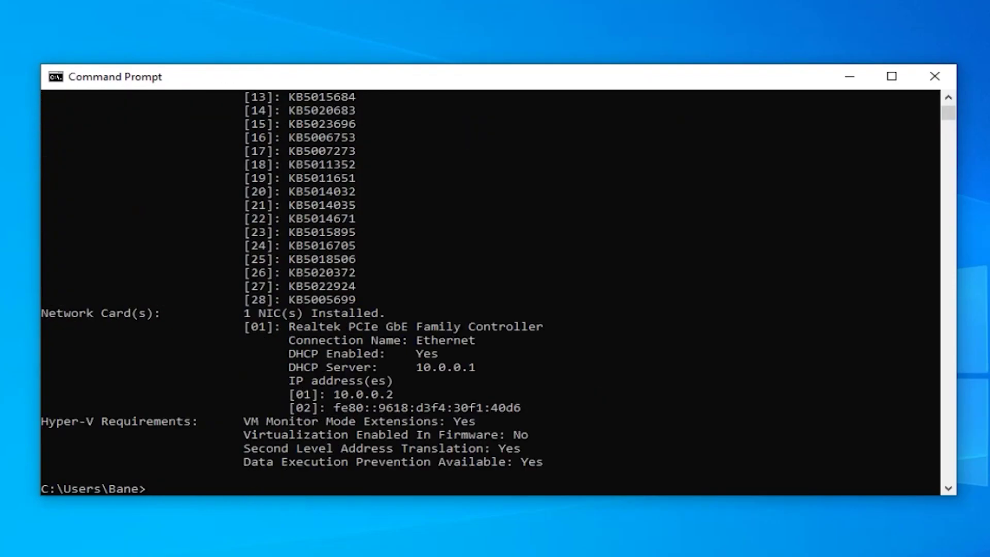
scroll(490, 291, up, 10)
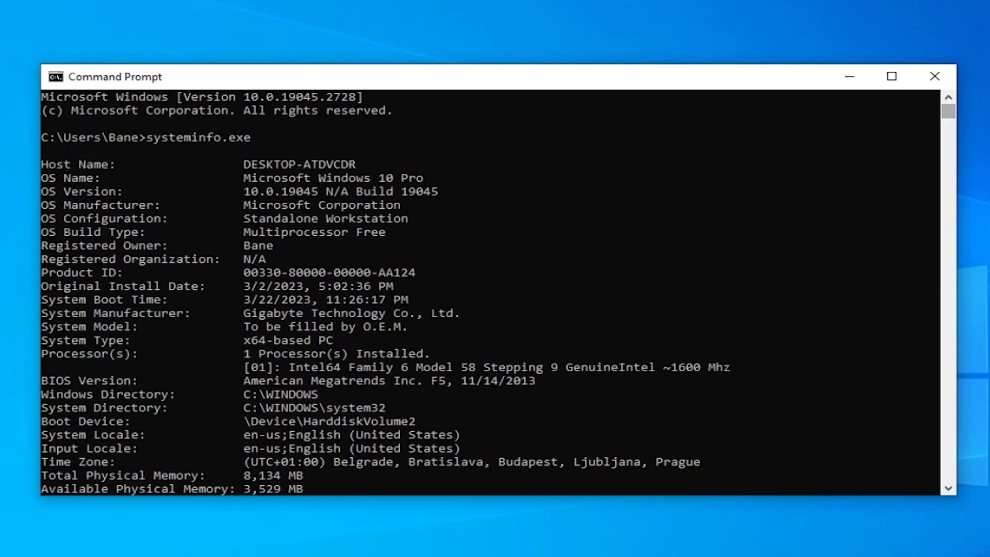
scroll(949, 487, down, 4)
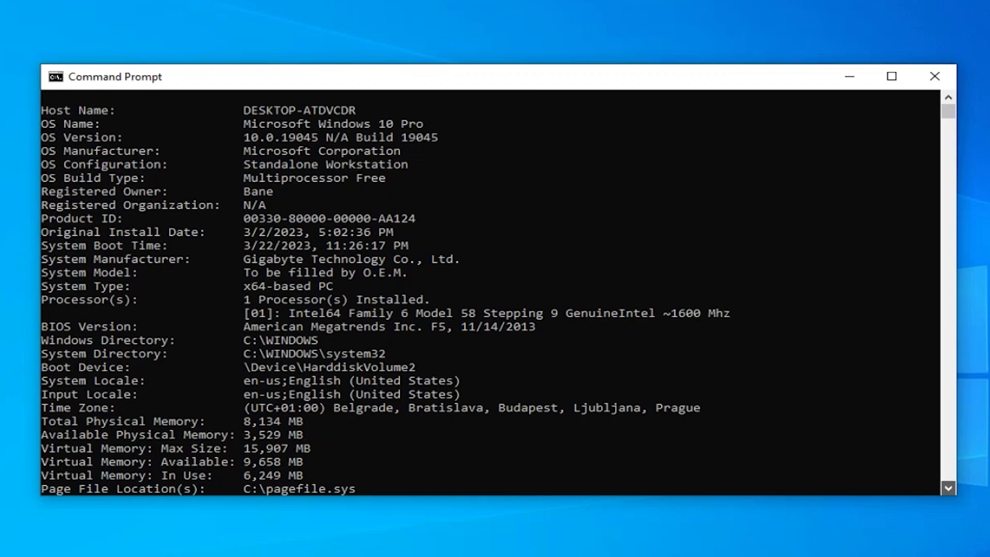
scroll(948, 488, down, 1)
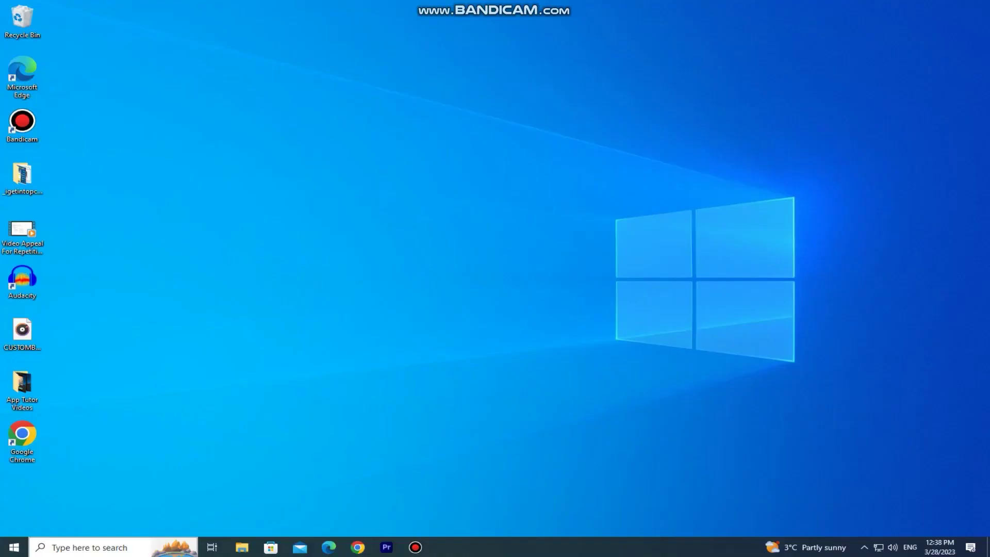
Launch Task Manager from the taskbar search and maximize it on the Processes list
click(78, 548)
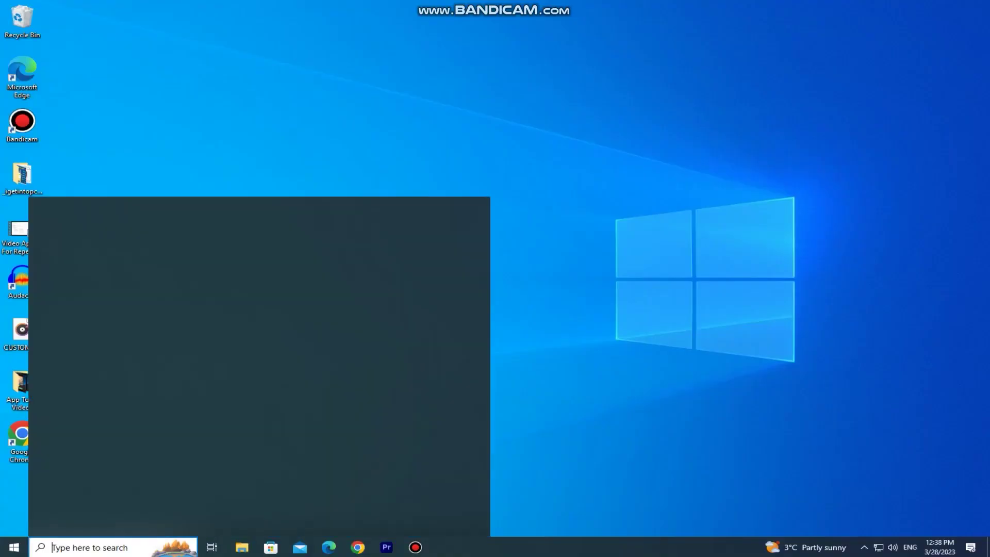
text(task manager)
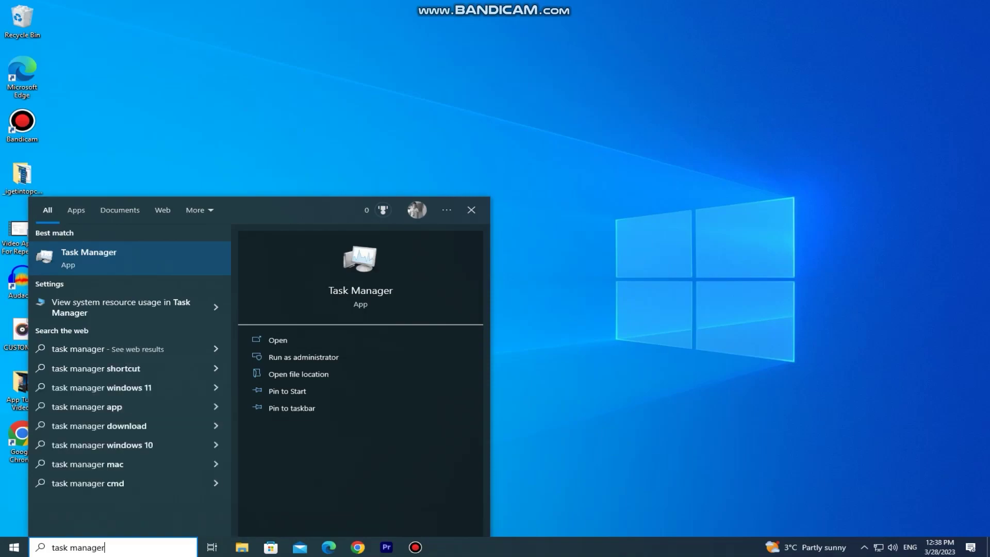
click(88, 258)
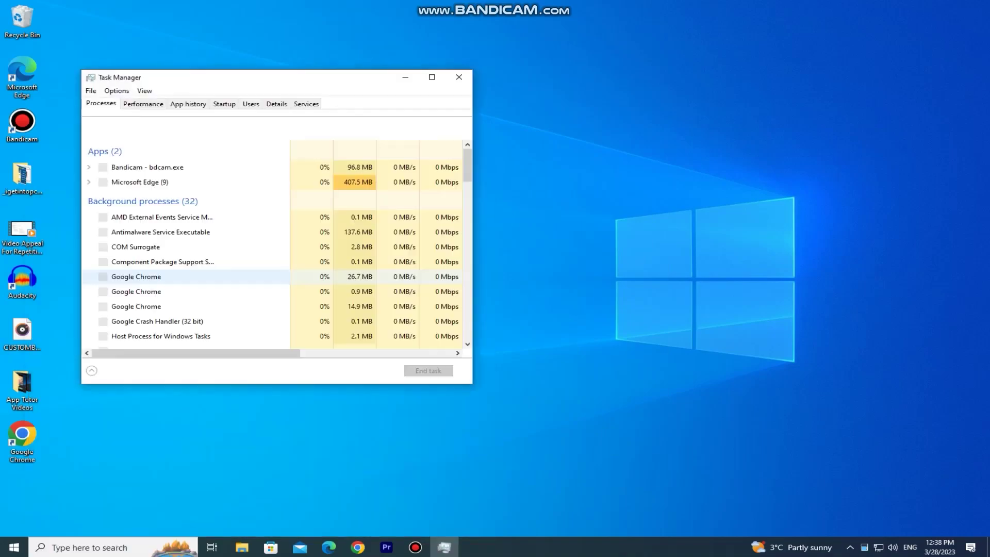
key(super+Up)
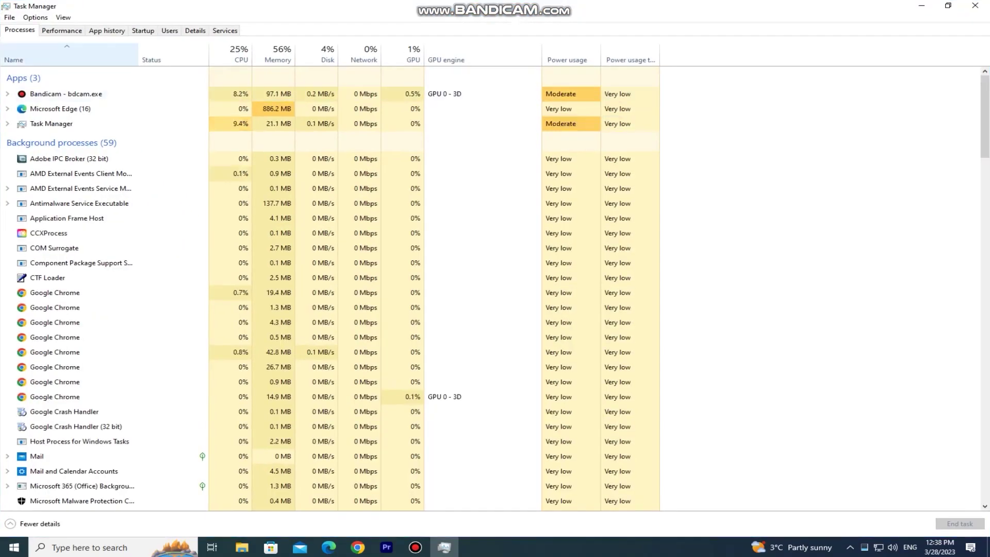
Review Performance details for CPU, Memory, Disk 1 (H: I: C:) and the GPU
click(61, 31)
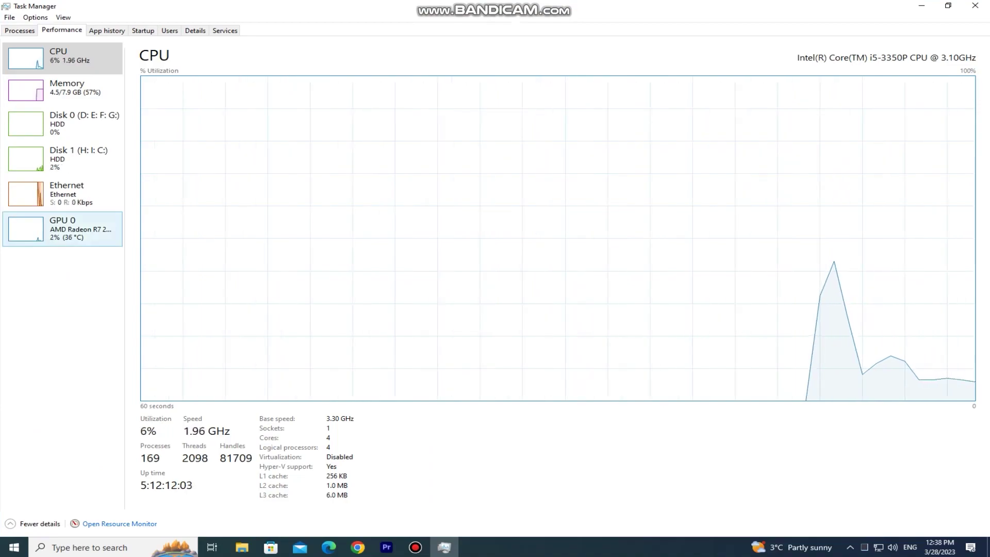
click(62, 88)
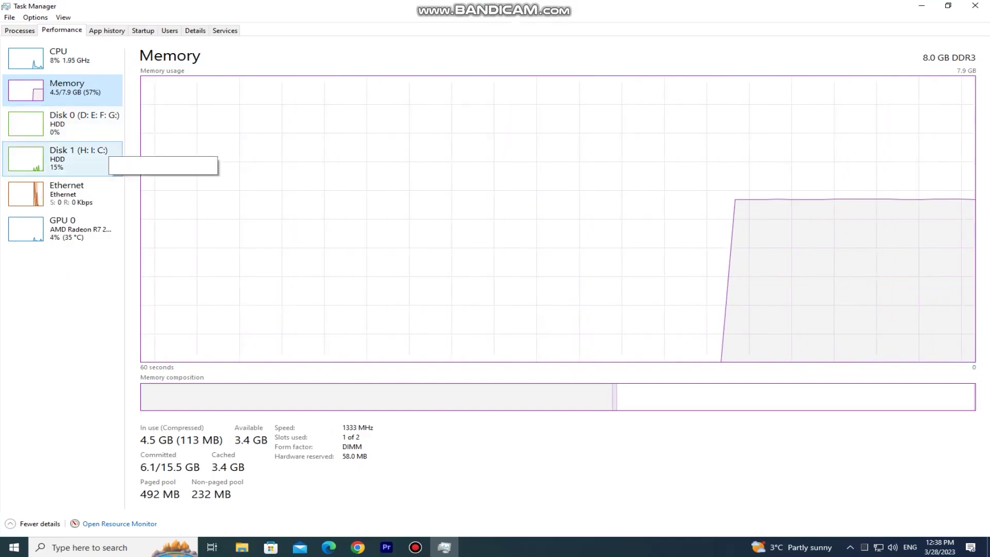
click(104, 154)
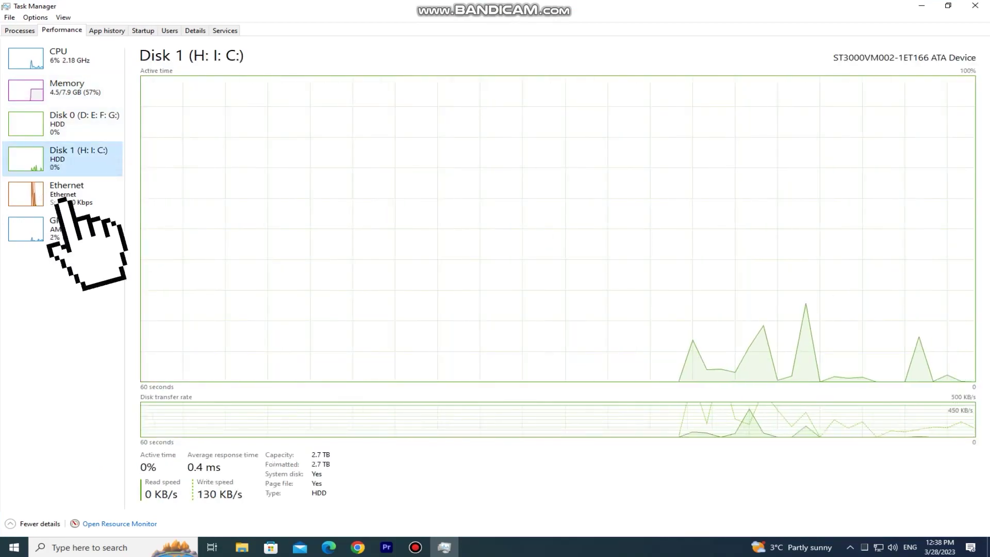
click(78, 230)
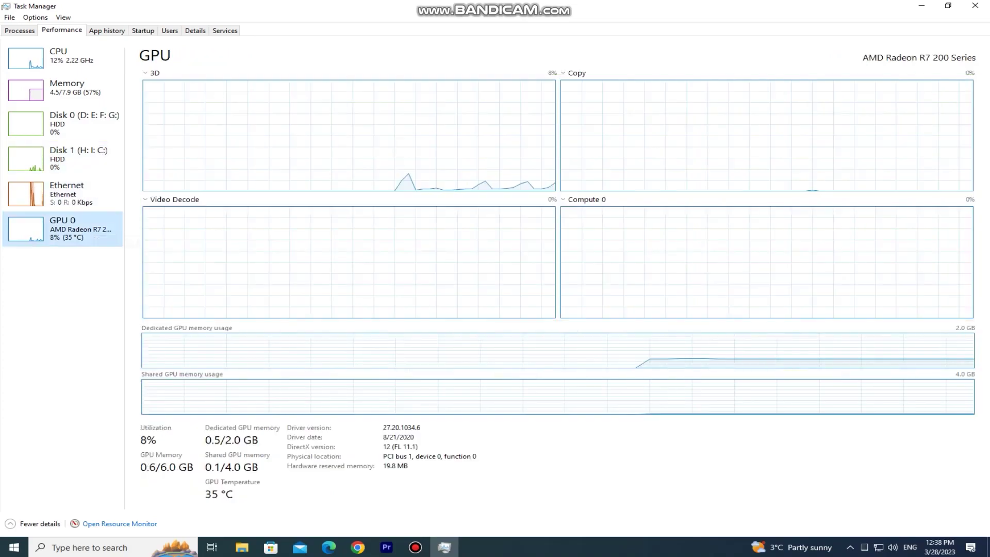